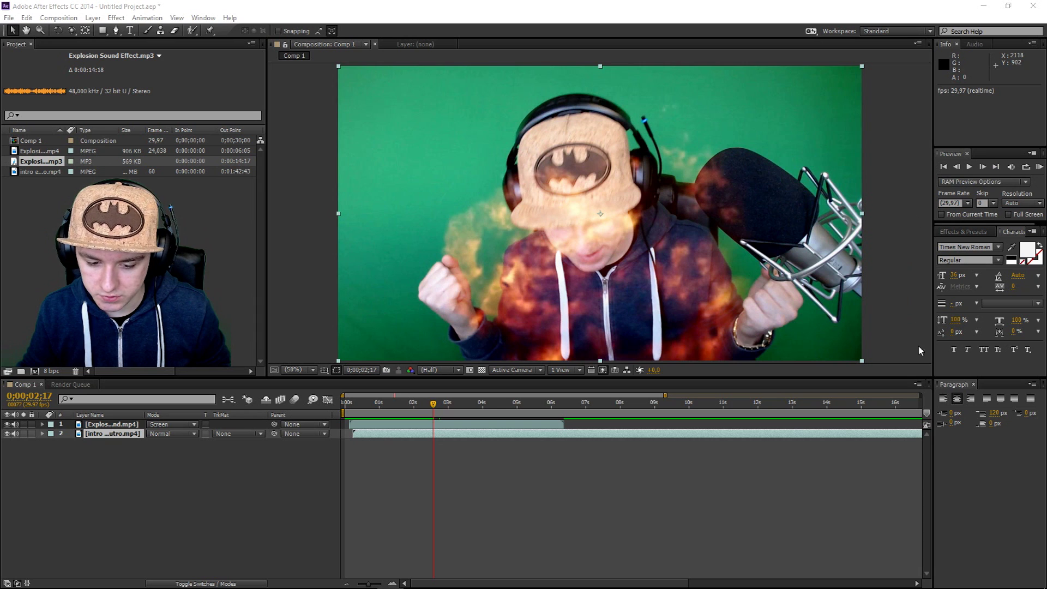
# Step: Scrub Comp 1 from its start through the explosion to 0;00;02;13, then bring up the Composition menu
pyautogui.click(408, 404)
pyautogui.moveTo(408, 404); pyautogui.dragTo(352, 404)
pyautogui.press('=')
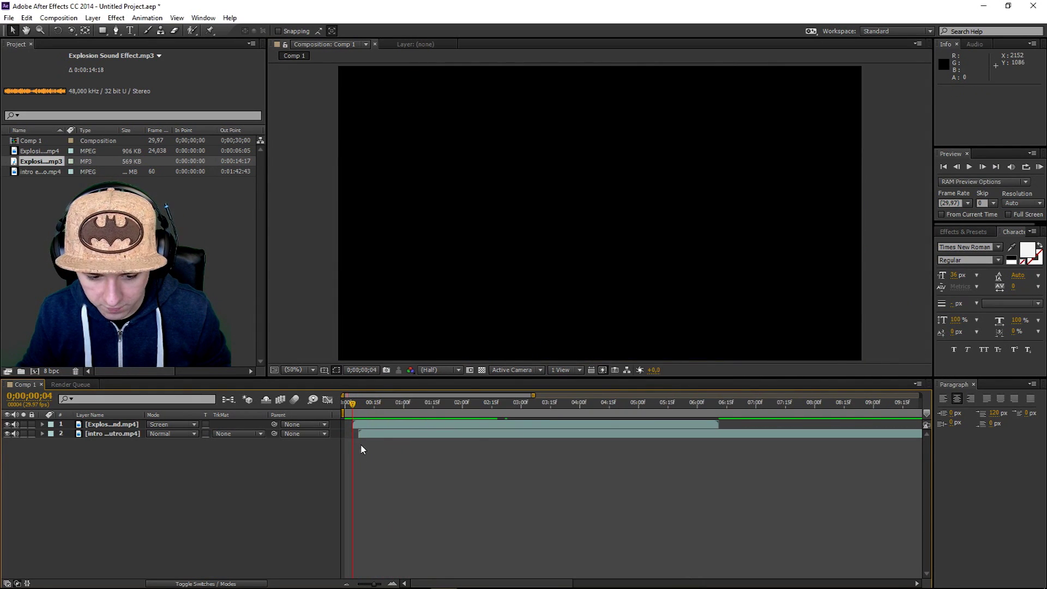
pyautogui.moveTo(363, 446); pyautogui.dragTo(739, 435)
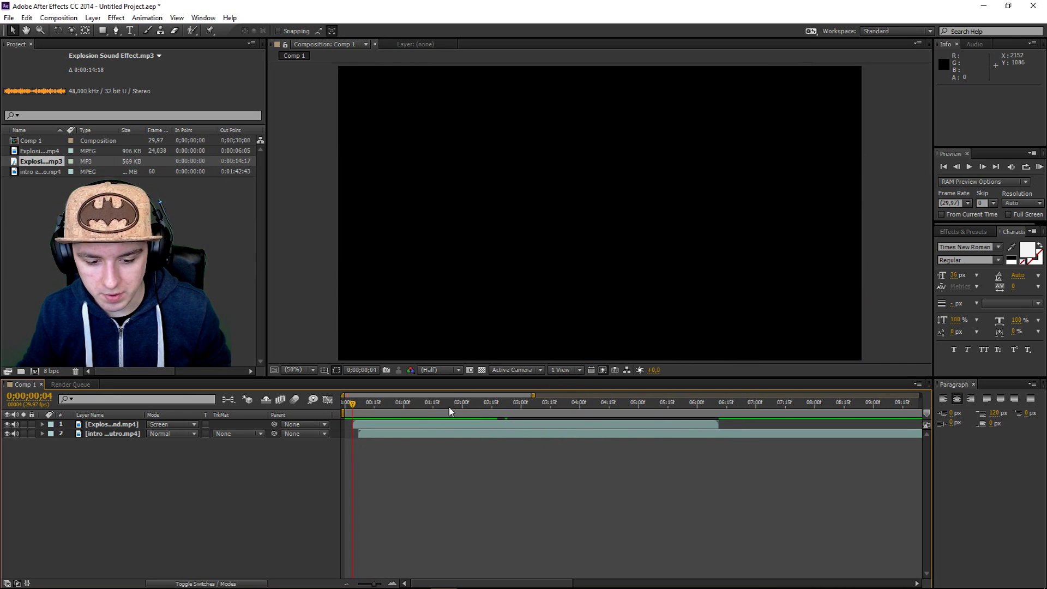
pyautogui.moveTo(449, 405); pyautogui.dragTo(489, 404)
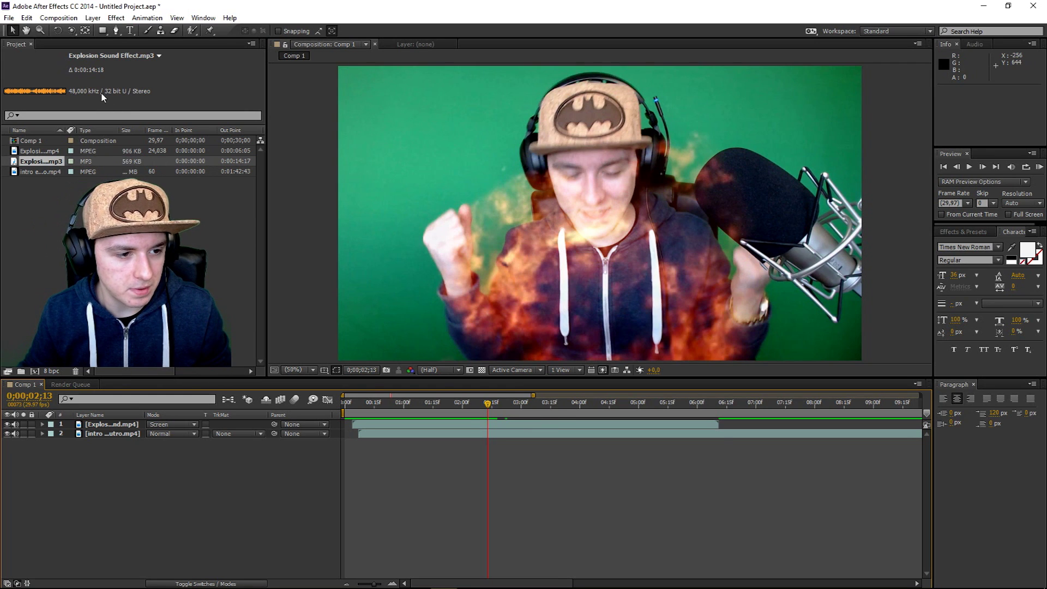
pyautogui.click(71, 19)
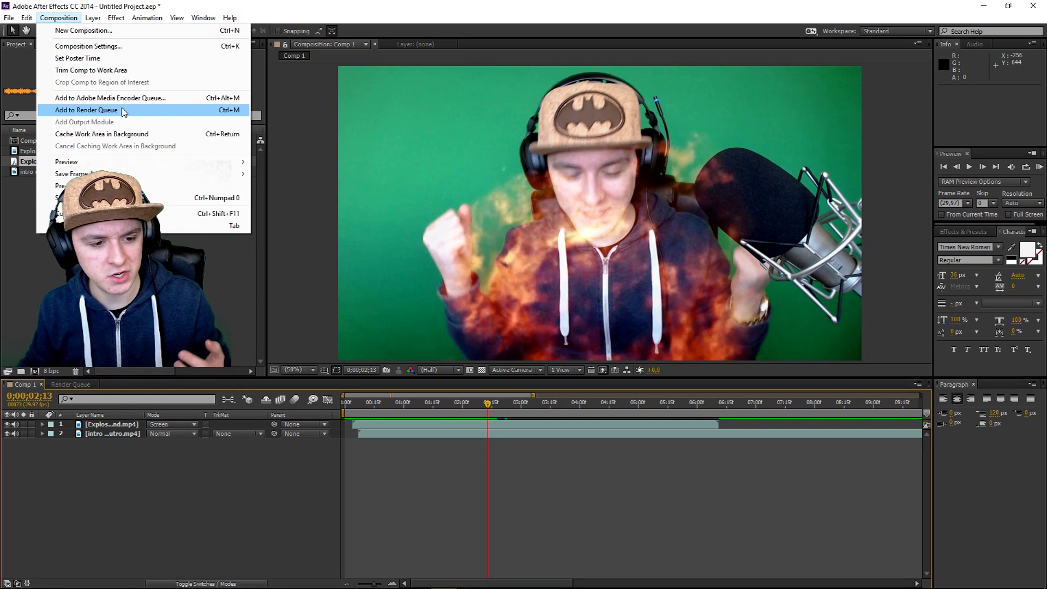
# Step: Add Comp 1 to the Render Queue, outputting to Bureaublad as 'Clipke'
pyautogui.click(123, 109)
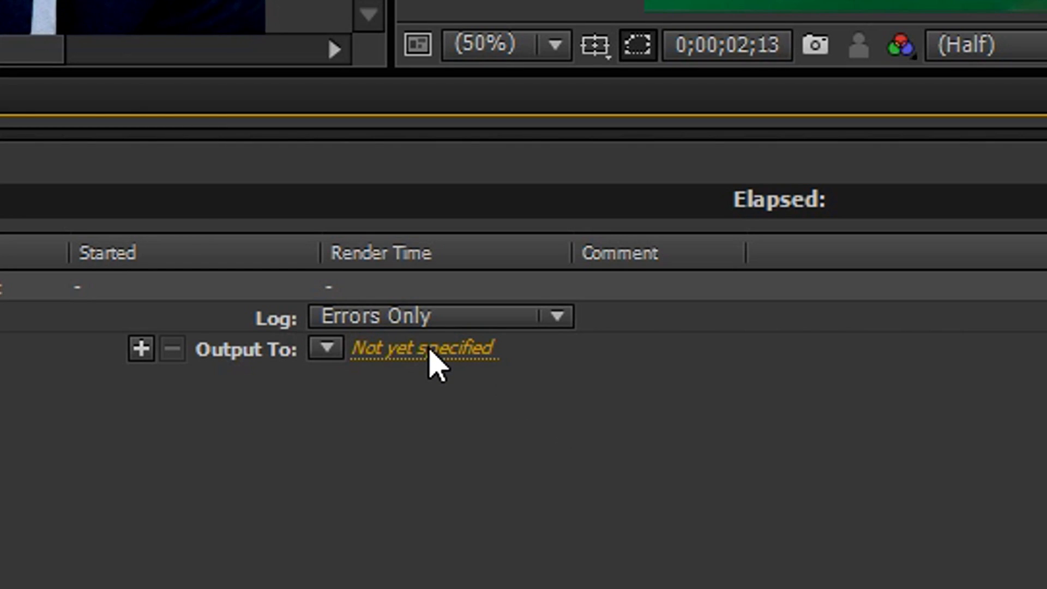
pyautogui.click(429, 351)
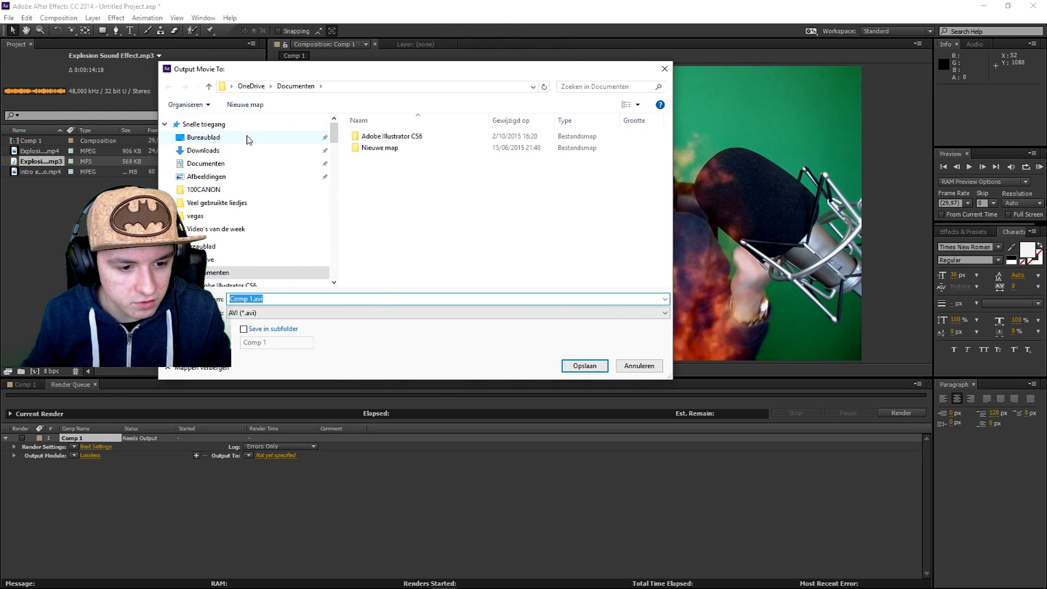
pyautogui.click(248, 140)
pyautogui.write('Clipke')
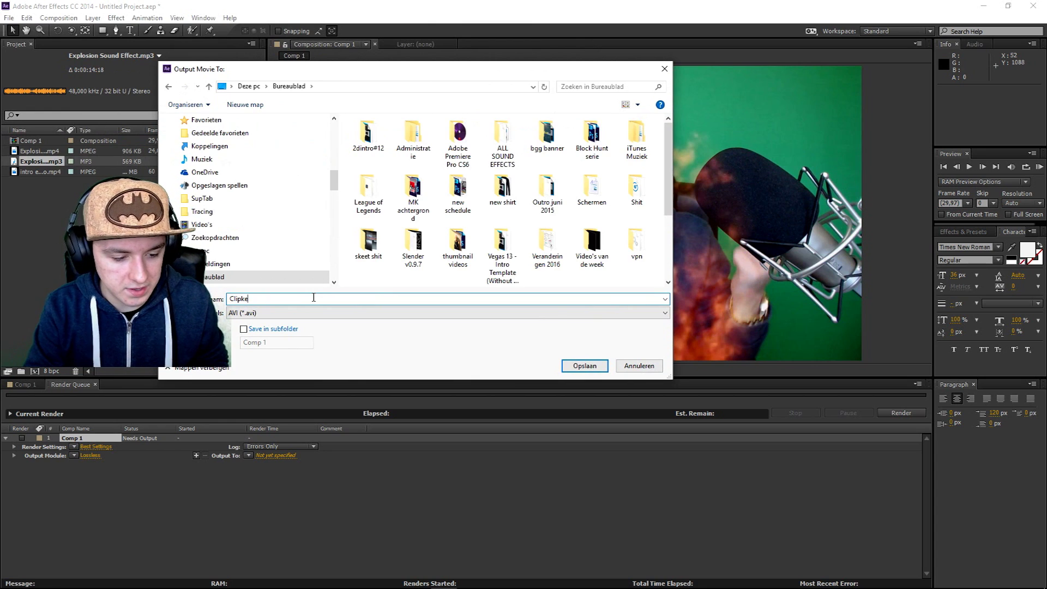
pyautogui.press('Return')
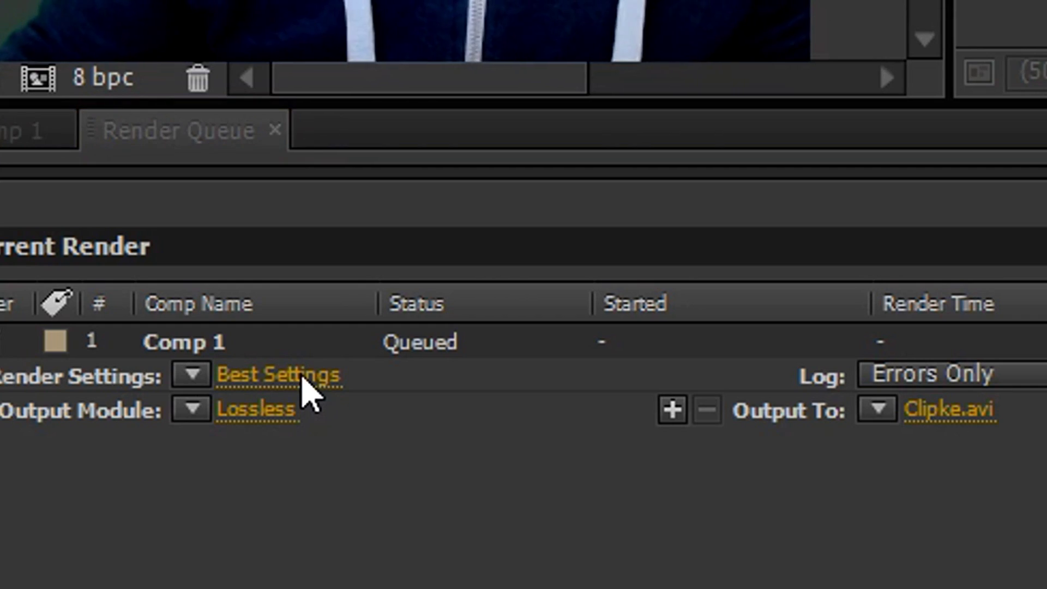
# Step: In Comp 1's Render Settings, keep Best quality, Read Only disk cache and guide layers off
pyautogui.click(102, 448)
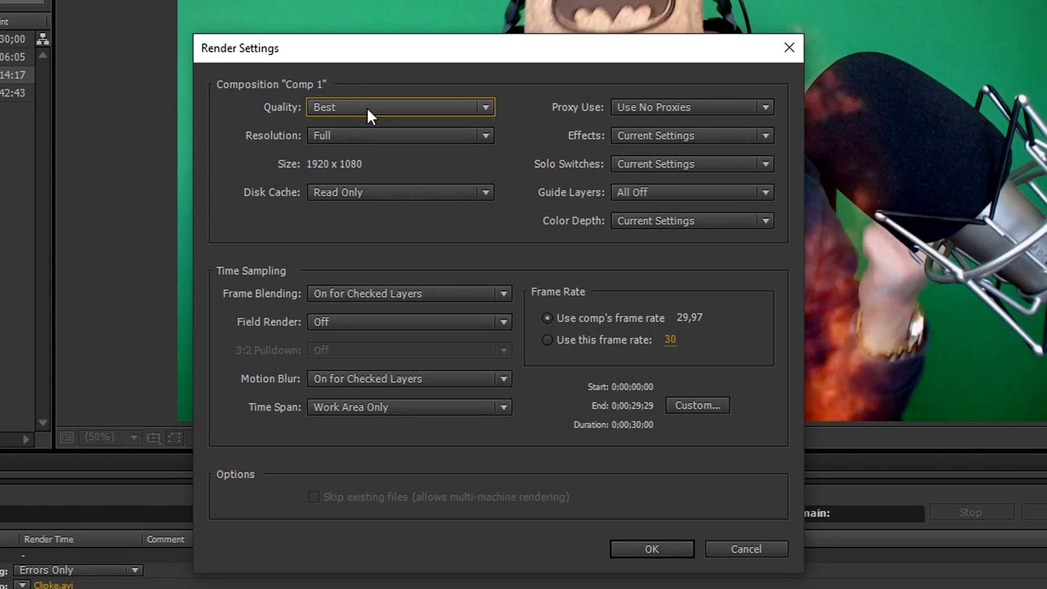
pyautogui.click(367, 107)
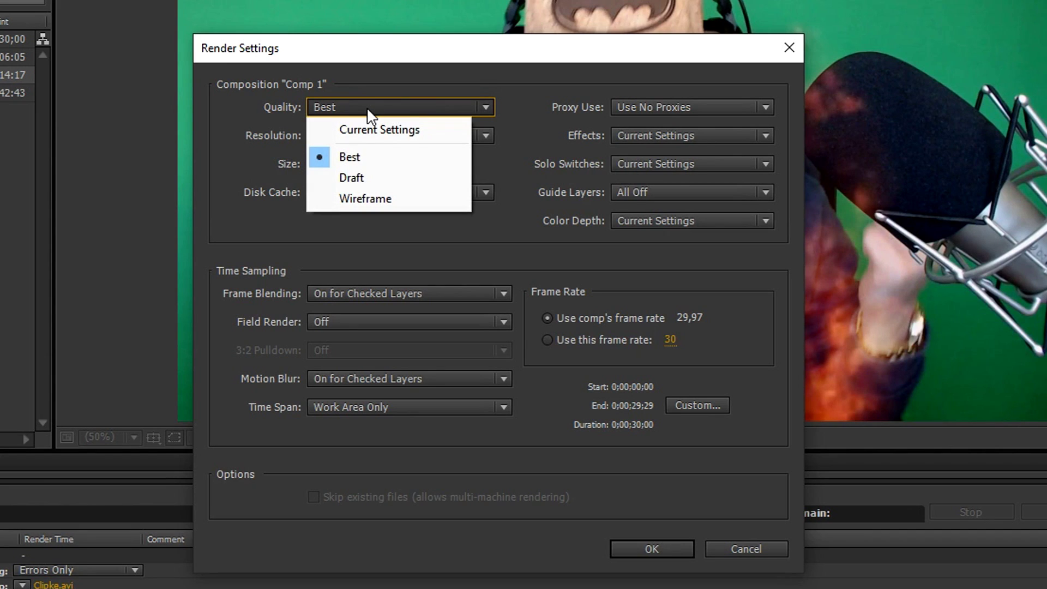
pyautogui.click(368, 109)
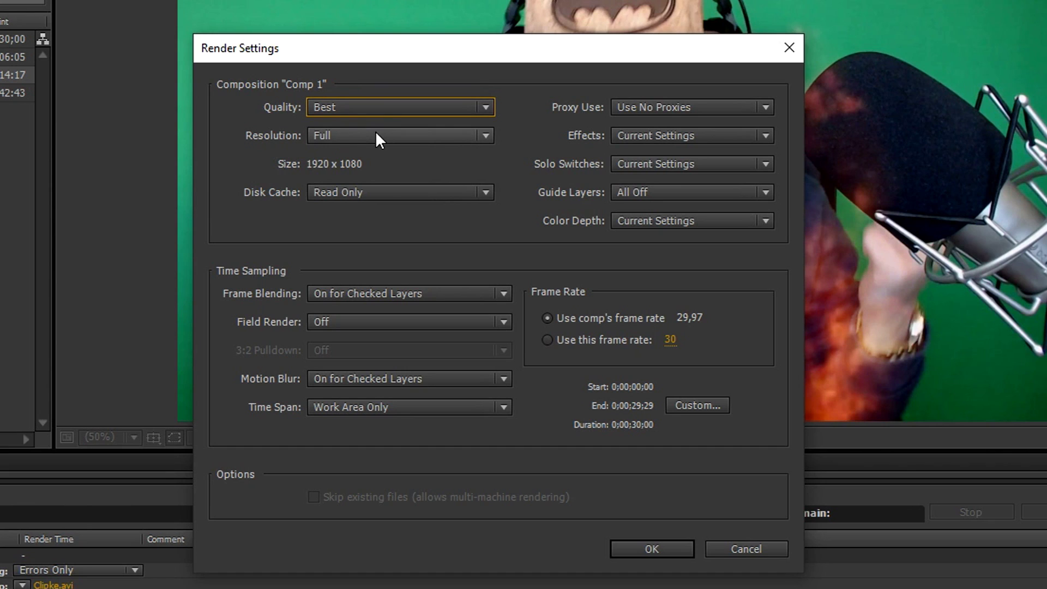
pyautogui.click(383, 191)
pyautogui.click(382, 191)
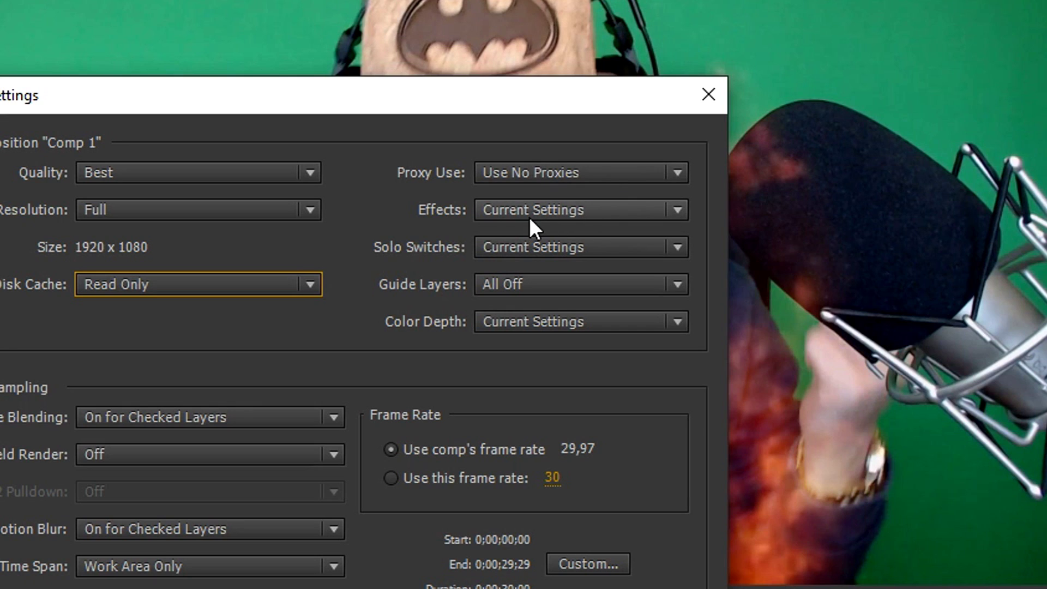
pyautogui.click(499, 210)
pyautogui.click(499, 210)
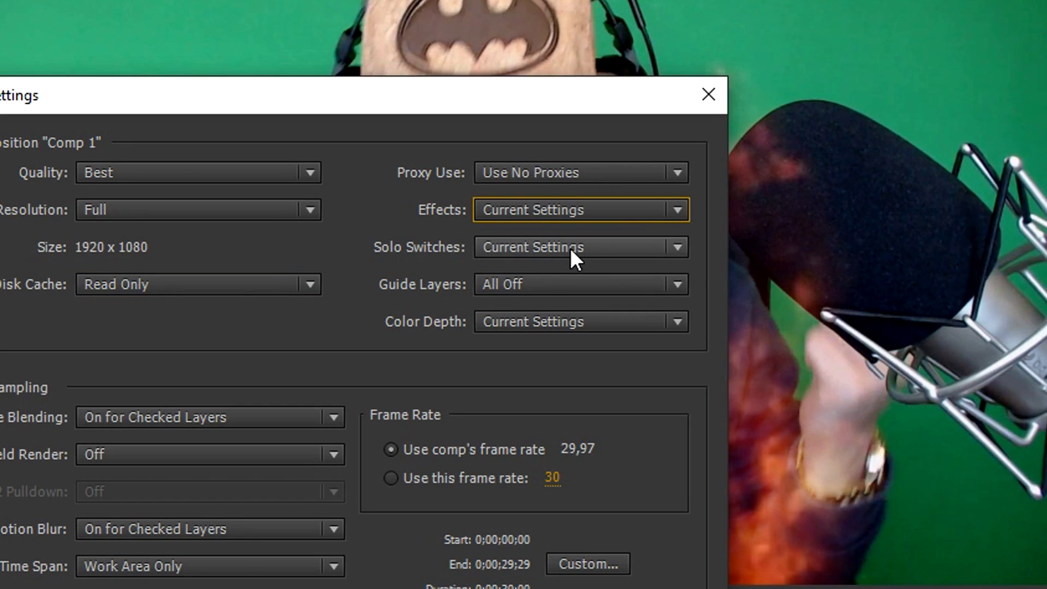
pyautogui.click(561, 290)
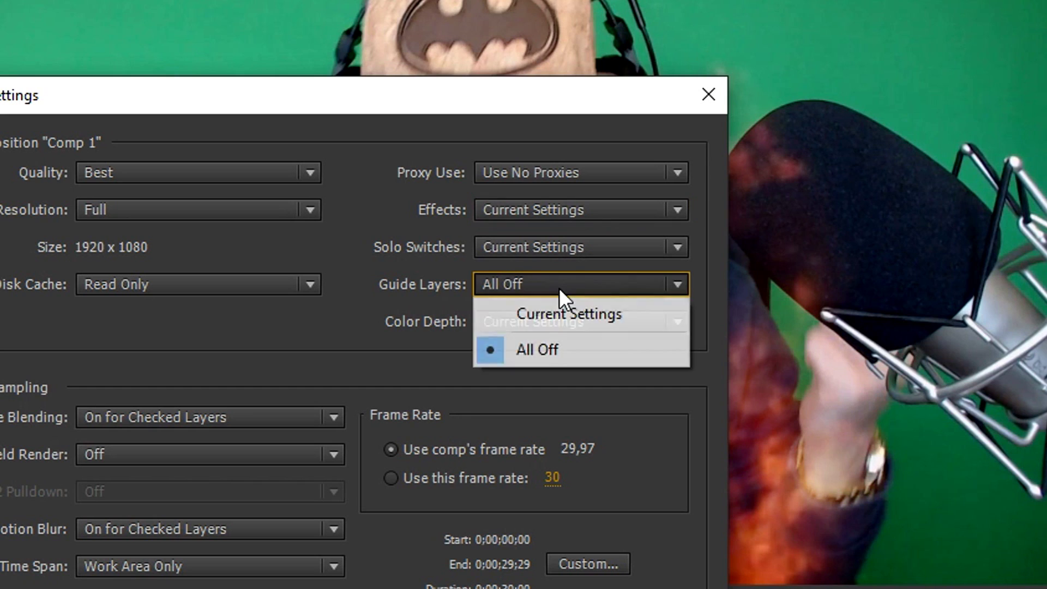
pyautogui.click(561, 290)
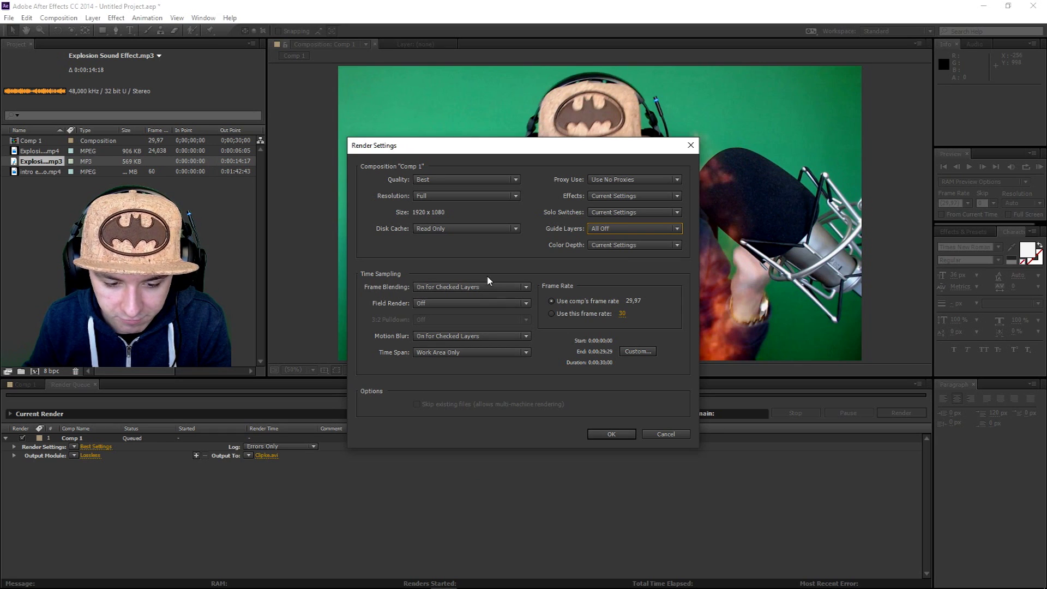
# Step: Leave frame blending unchanged, field render off, and motion blur on for checked layers; review Time Span choices
pyautogui.click(487, 287)
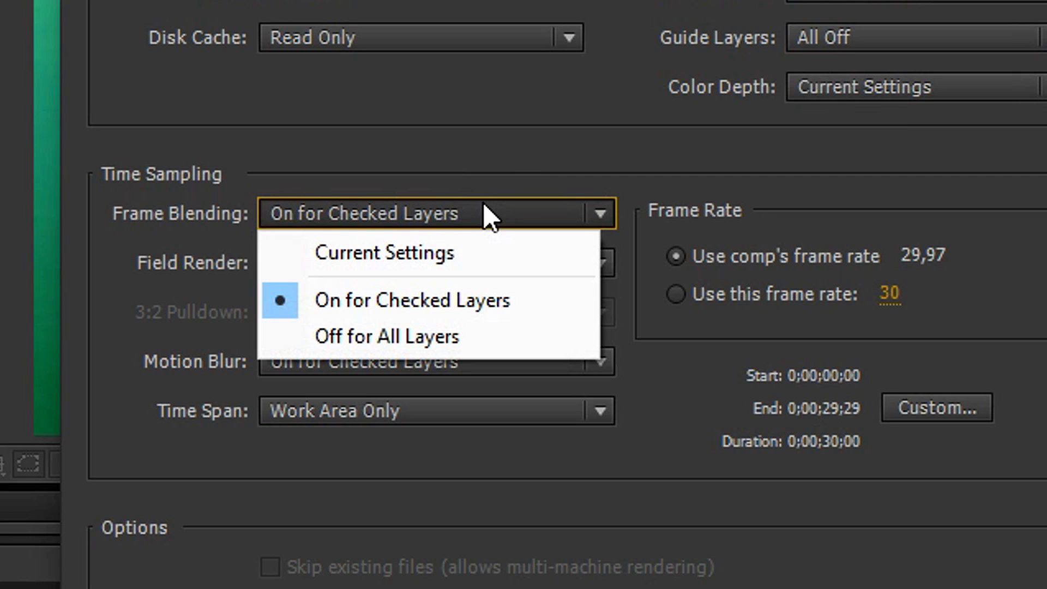
pyautogui.click(510, 94)
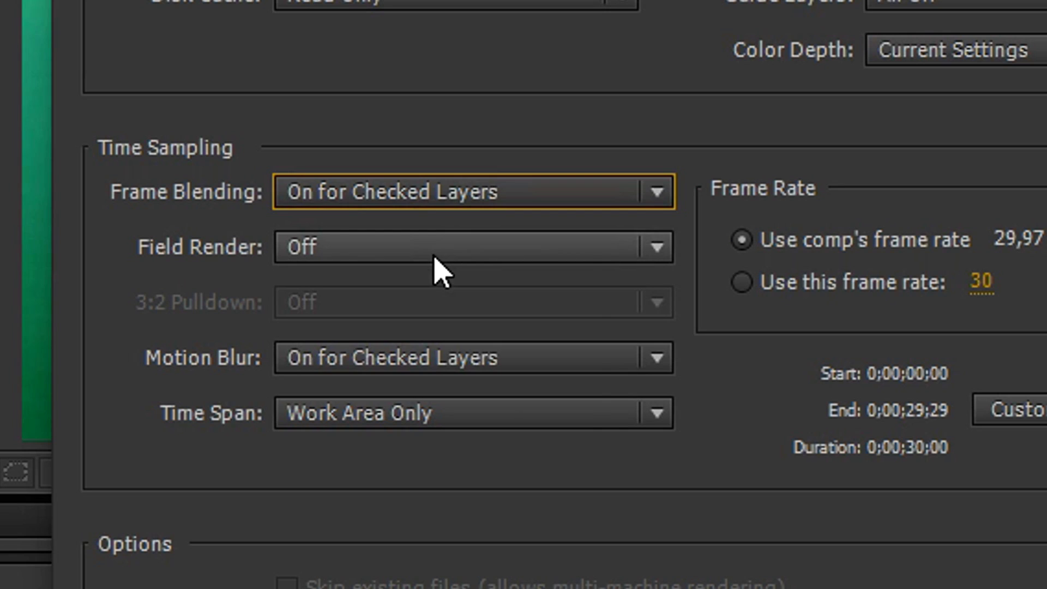
pyautogui.click(460, 305)
pyautogui.click(470, 372)
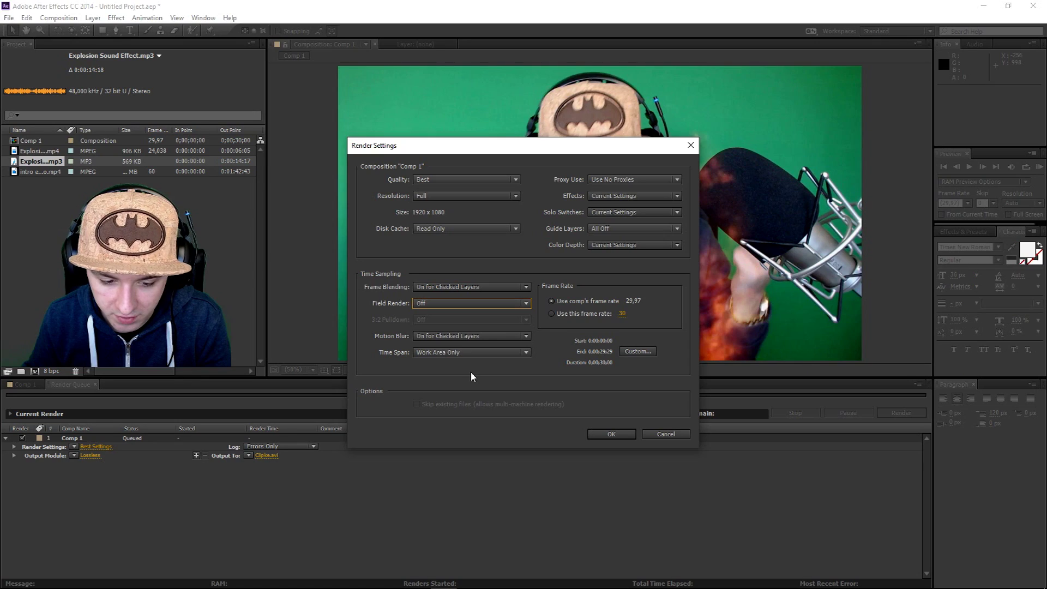
pyautogui.click(473, 336)
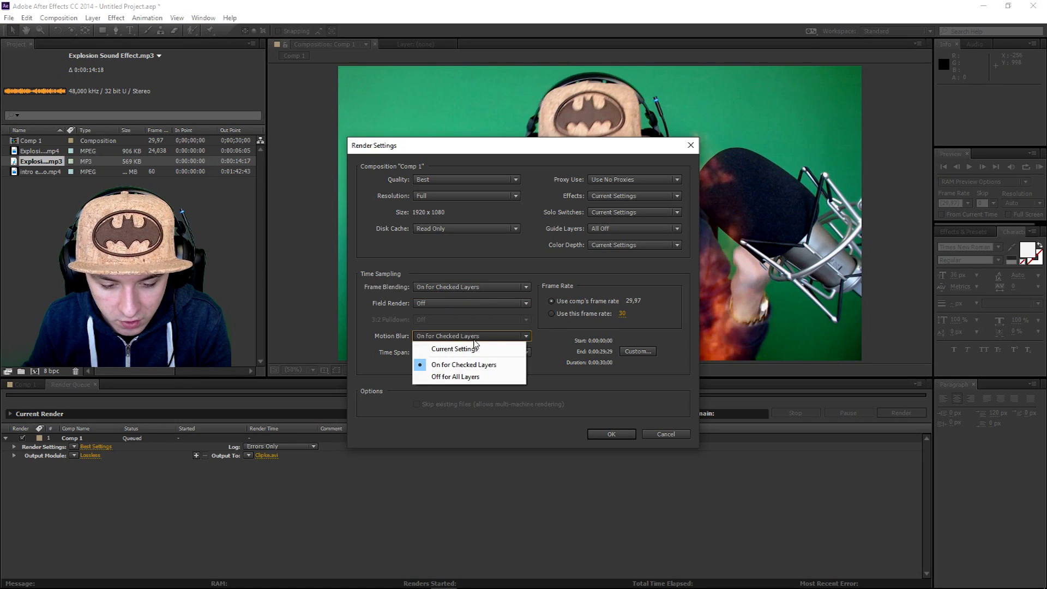
pyautogui.click(397, 359)
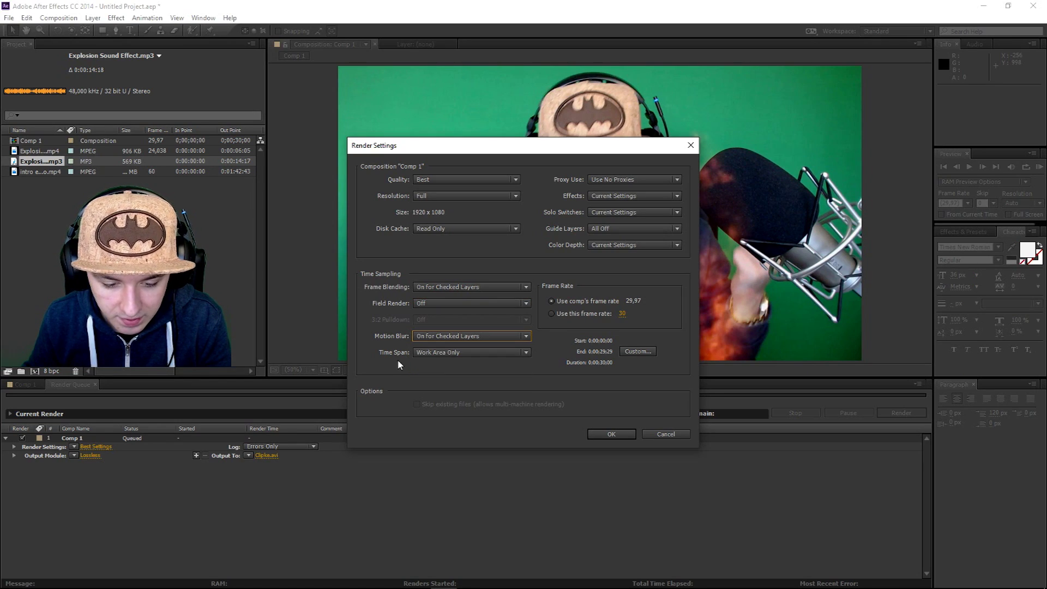
pyautogui.click(451, 353)
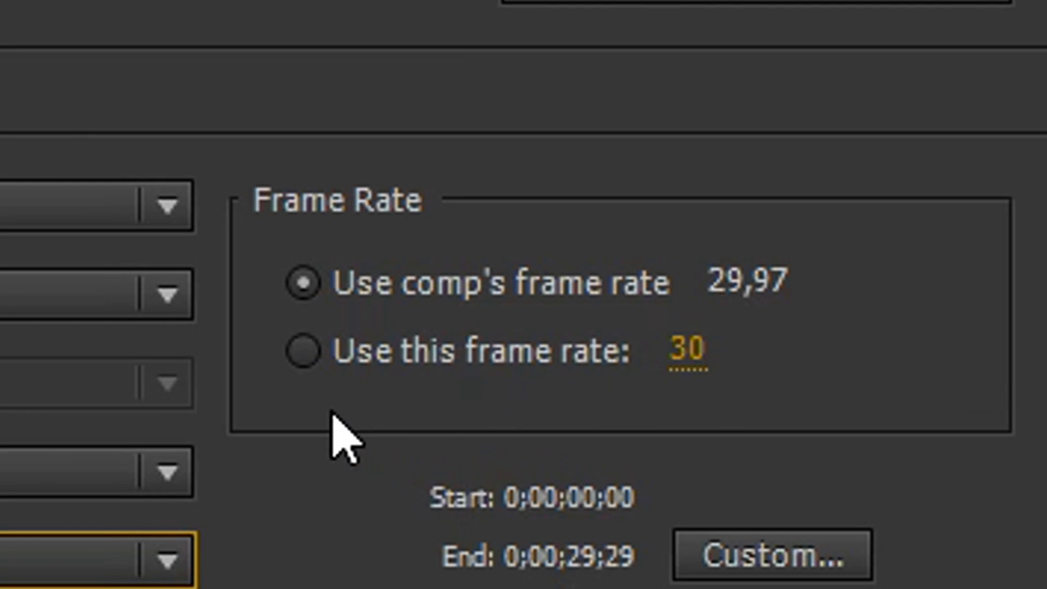
# Step: Set a custom render frame rate of 60 fps and confirm the Render Settings
pyautogui.click(303, 349)
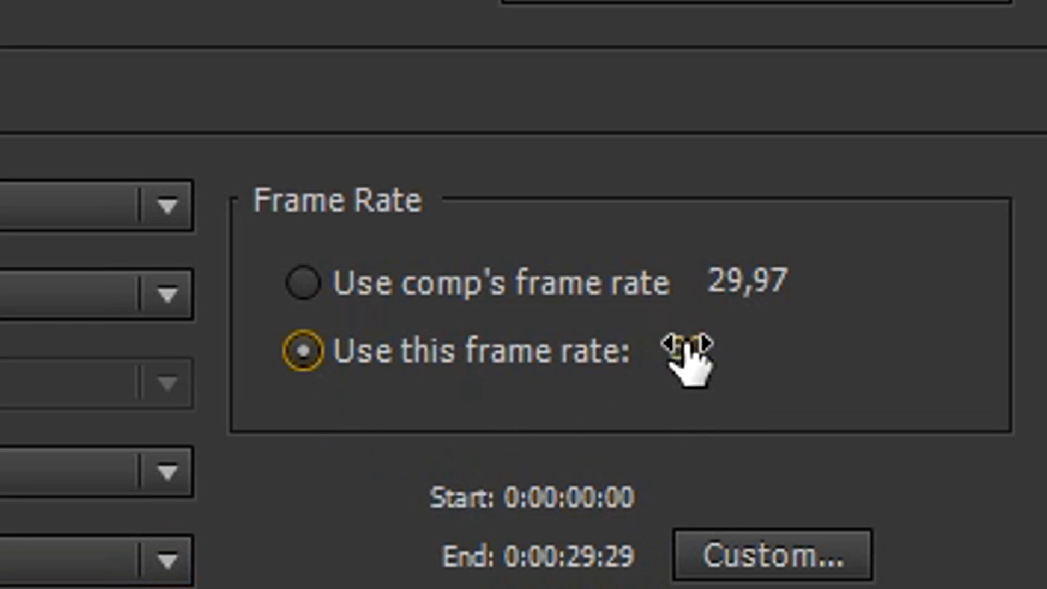
pyautogui.moveTo(687, 350); pyautogui.dragTo(733, 274)
pyautogui.click(622, 313)
pyautogui.write('50')
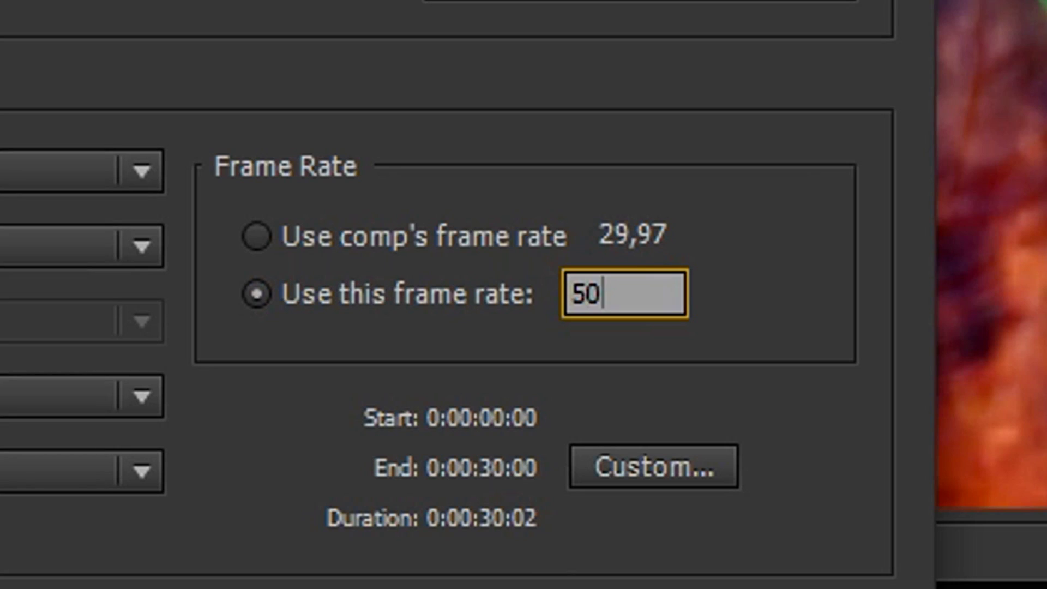
pyautogui.press('Return')
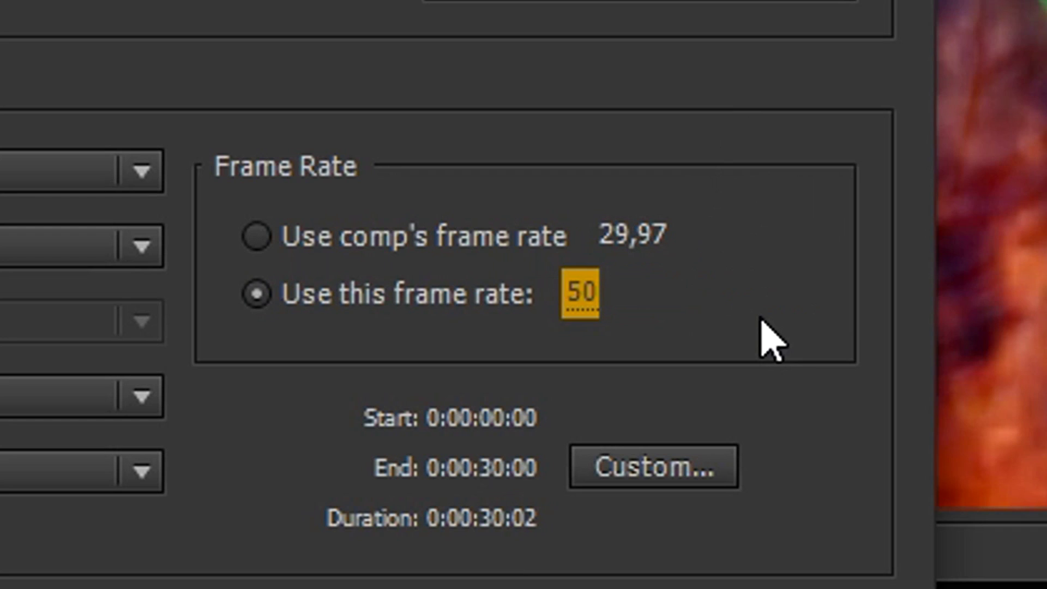
pyautogui.click(578, 300)
pyautogui.write('60')
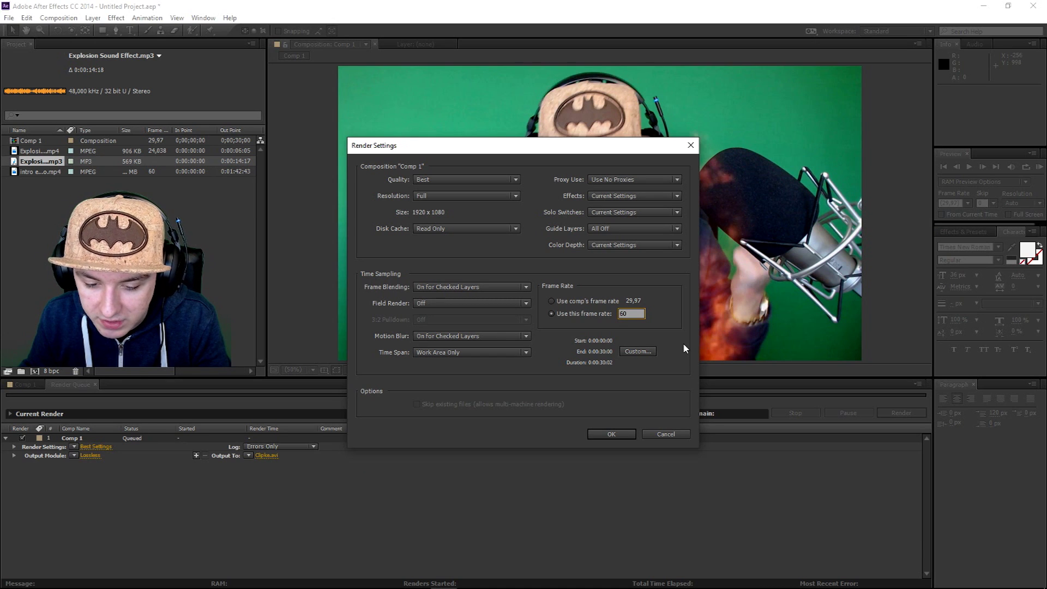
pyautogui.press('Return')
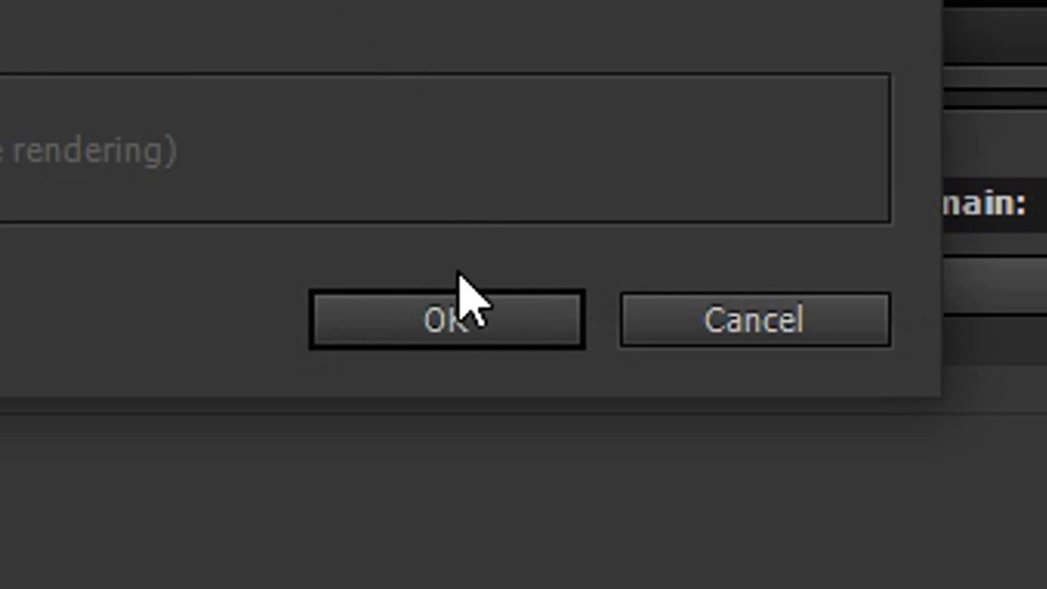
pyautogui.click(608, 434)
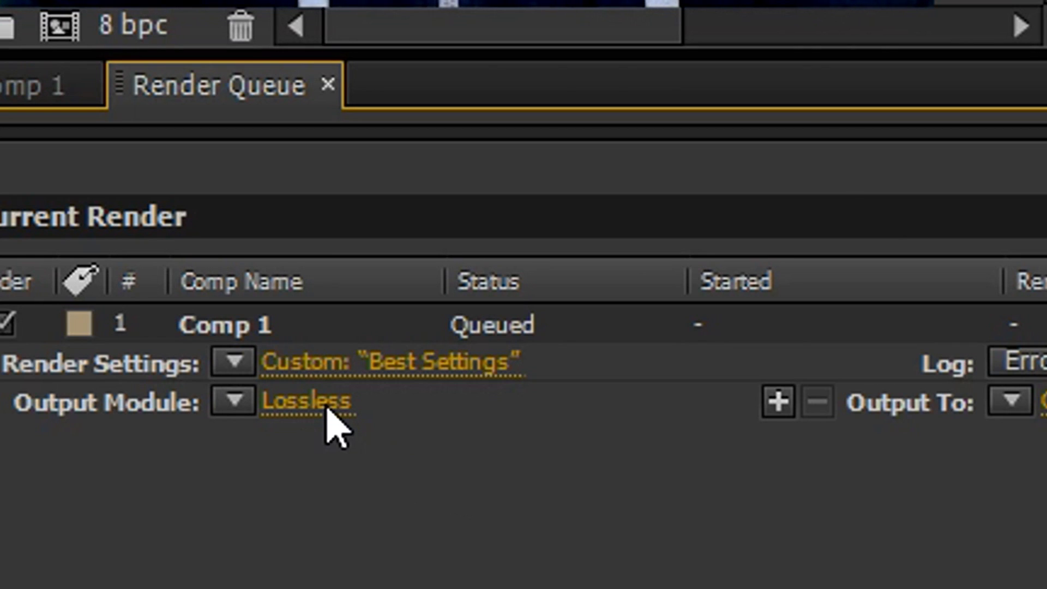
# Step: Set the output module to AVI format, RGB channels and Millions of Colors depth
pyautogui.click(327, 407)
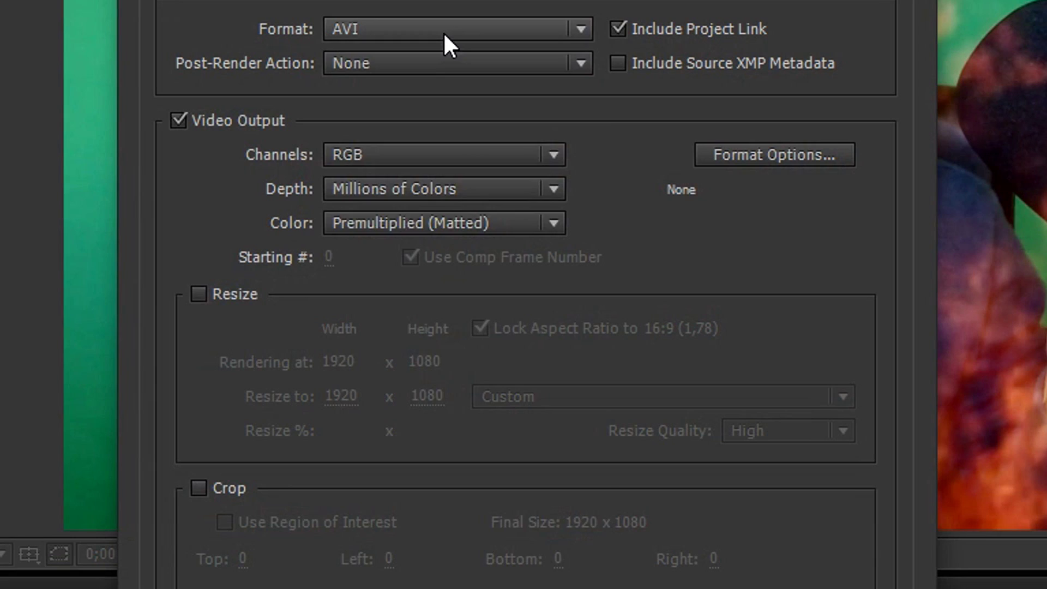
pyautogui.click(490, 161)
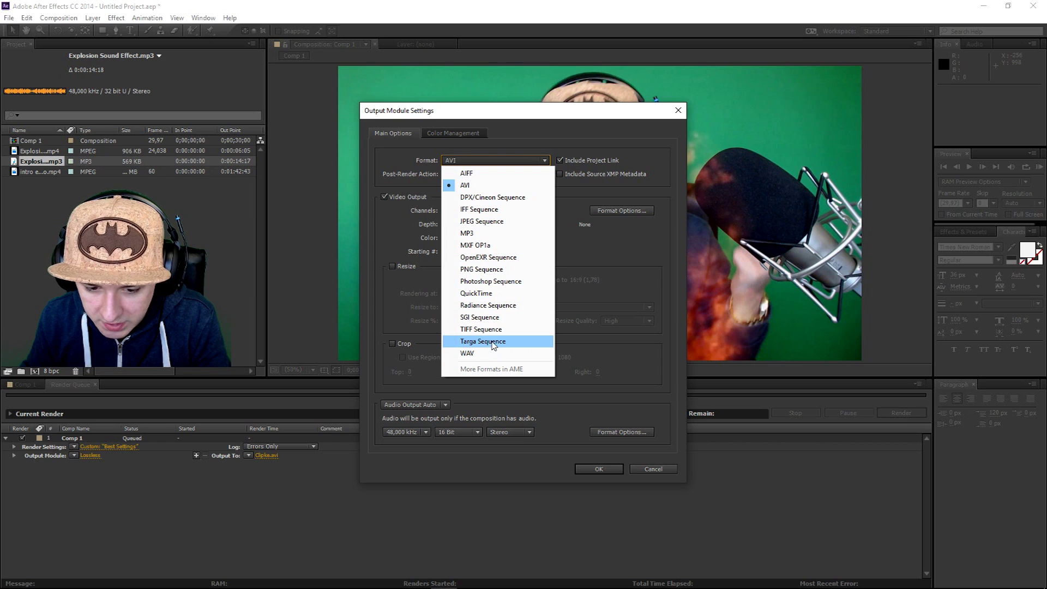
pyautogui.click(490, 185)
pyautogui.click(512, 209)
pyautogui.click(523, 170)
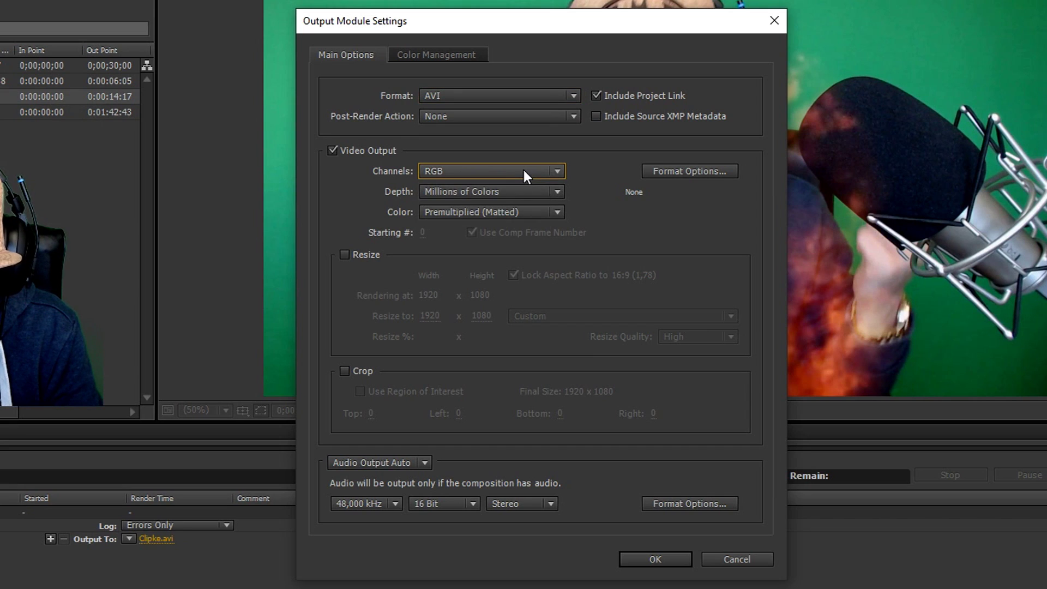
pyautogui.click(529, 185)
pyautogui.click(529, 188)
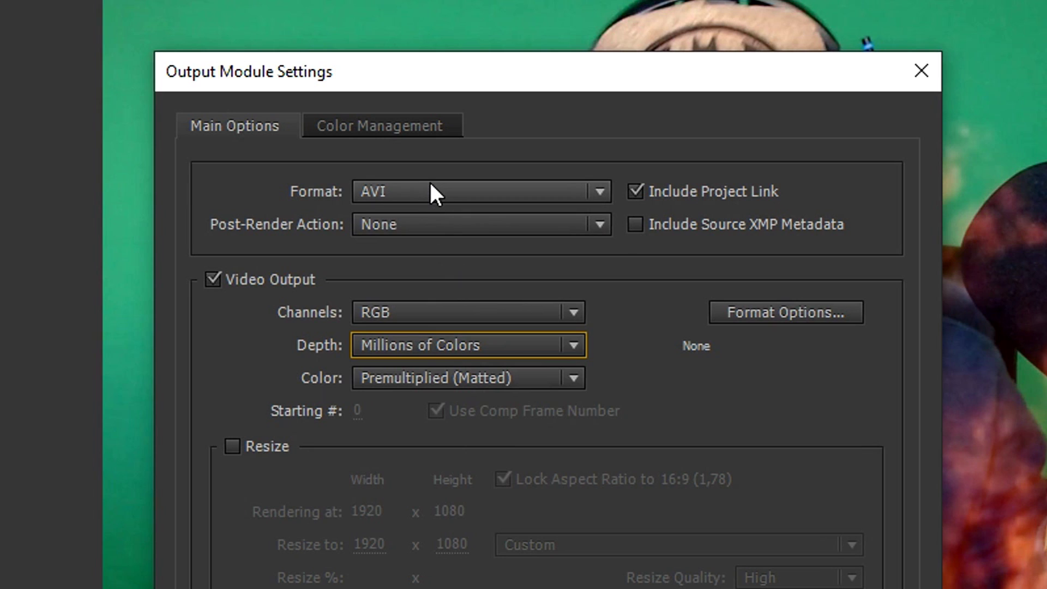
pyautogui.click(475, 160)
pyautogui.click(466, 184)
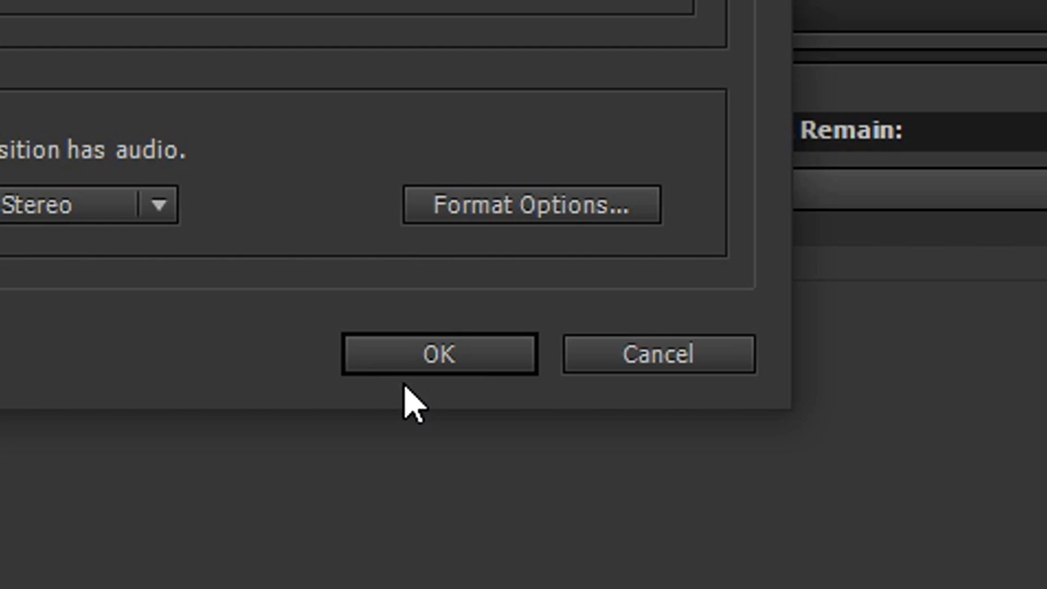
pyautogui.click(583, 471)
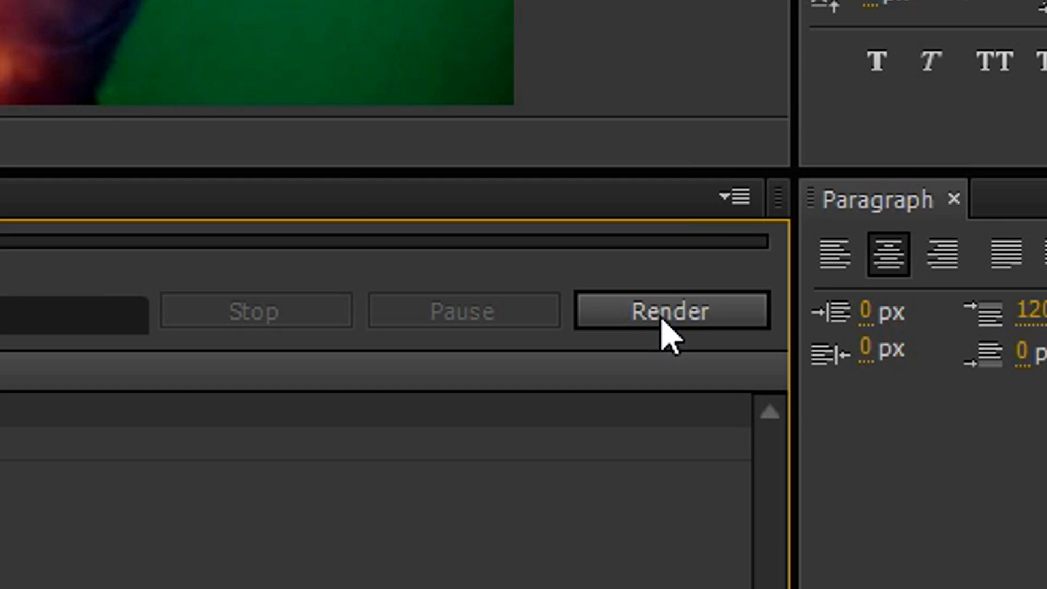
# Step: Render the queued Comp 1 to Clipke.avi
pyautogui.click(662, 321)
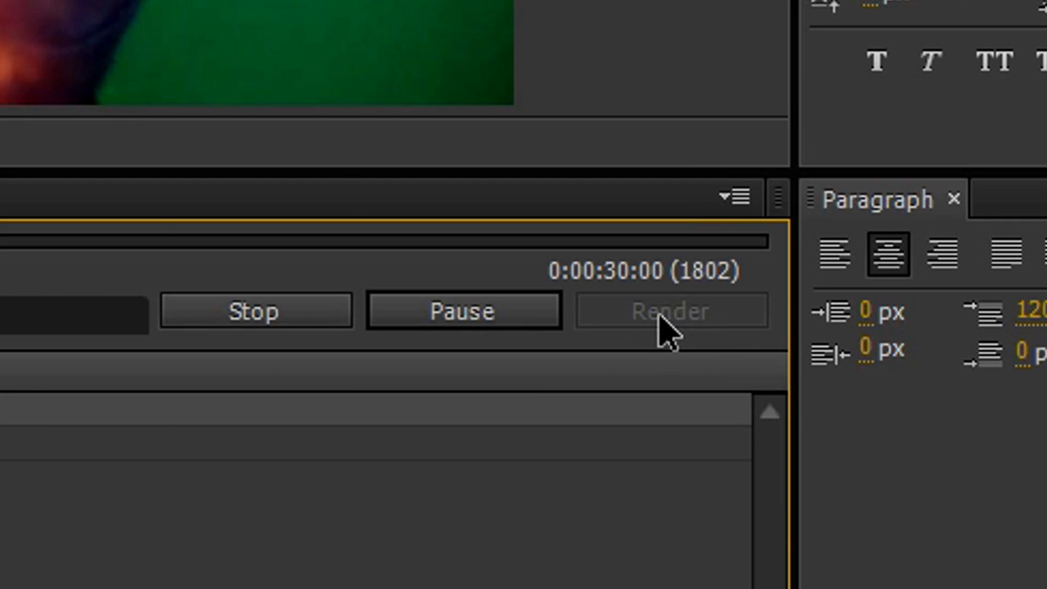